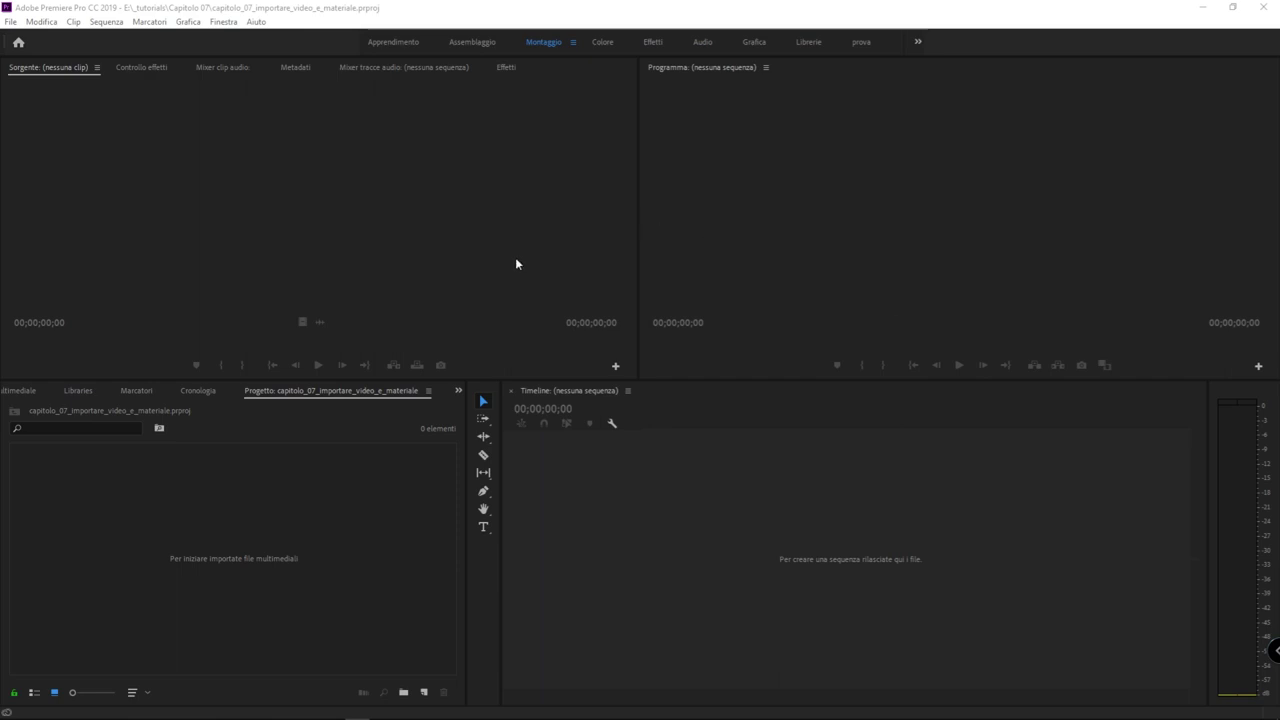
Step: Make the Program monitor, Source monitor, Timeline and Project panel active in turn
left_click(749, 429)
left_click(686, 289)
left_click(438, 336)
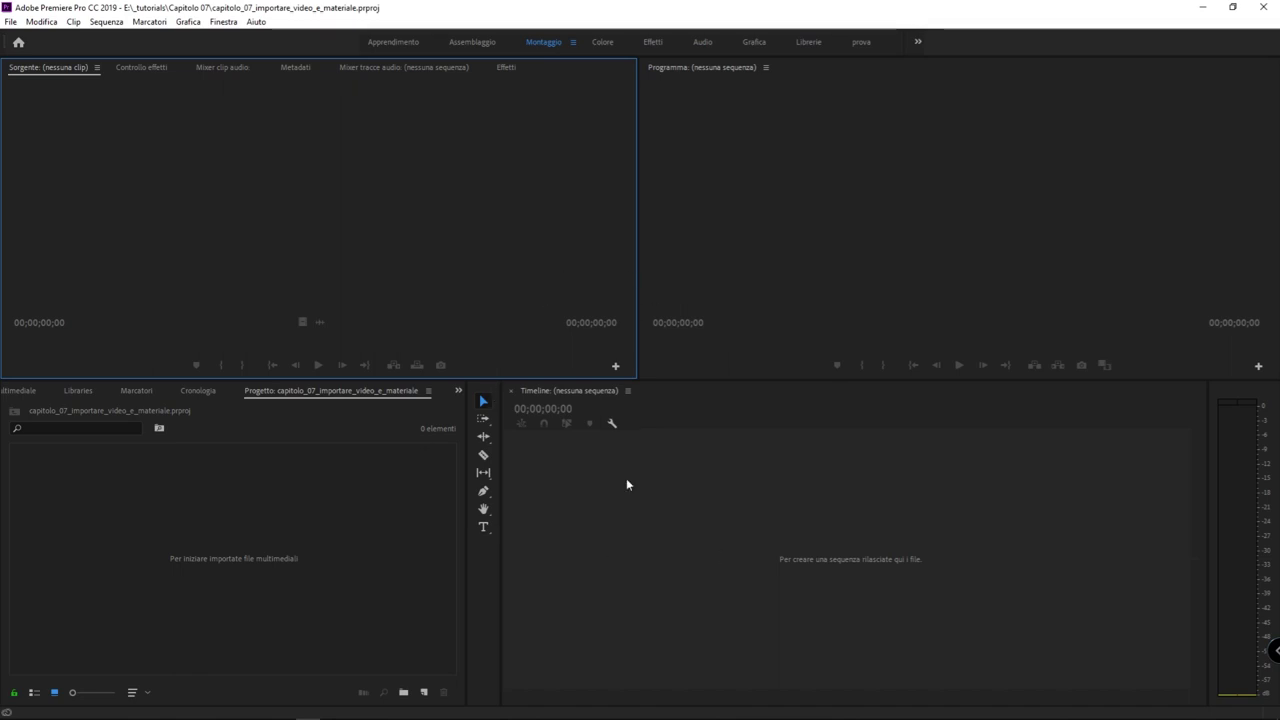
left_click(691, 479)
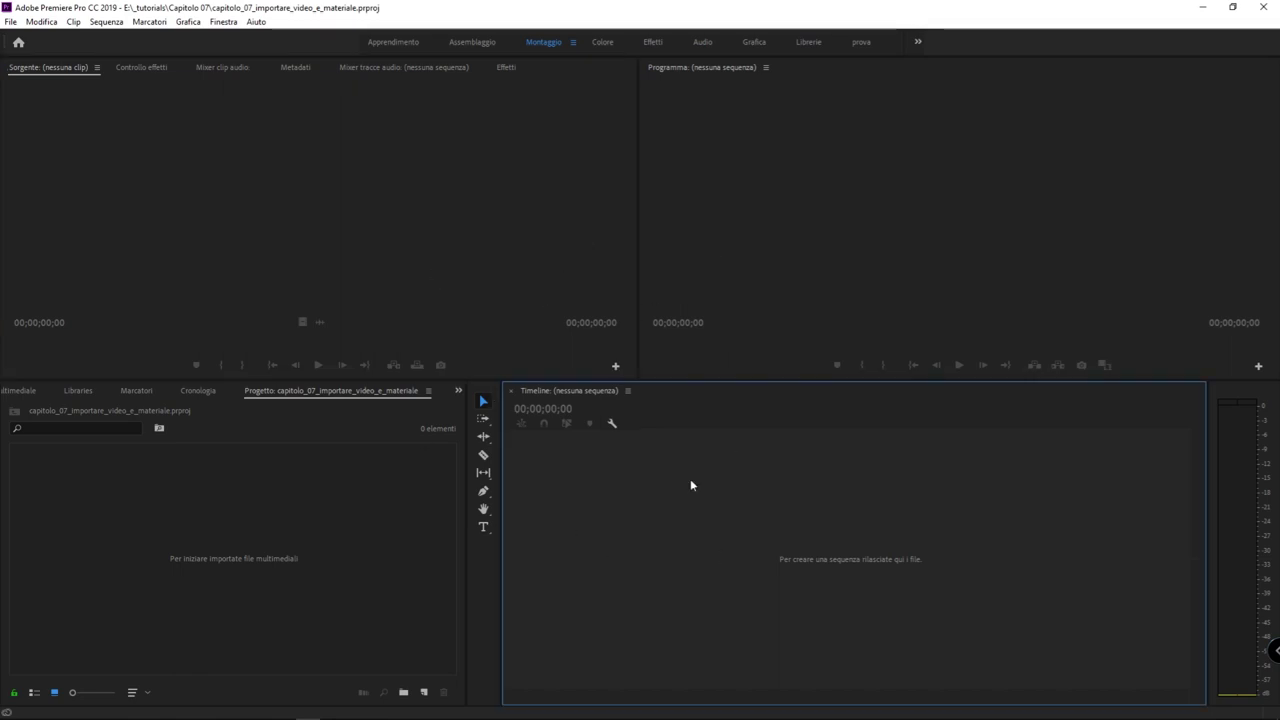
left_click(702, 331)
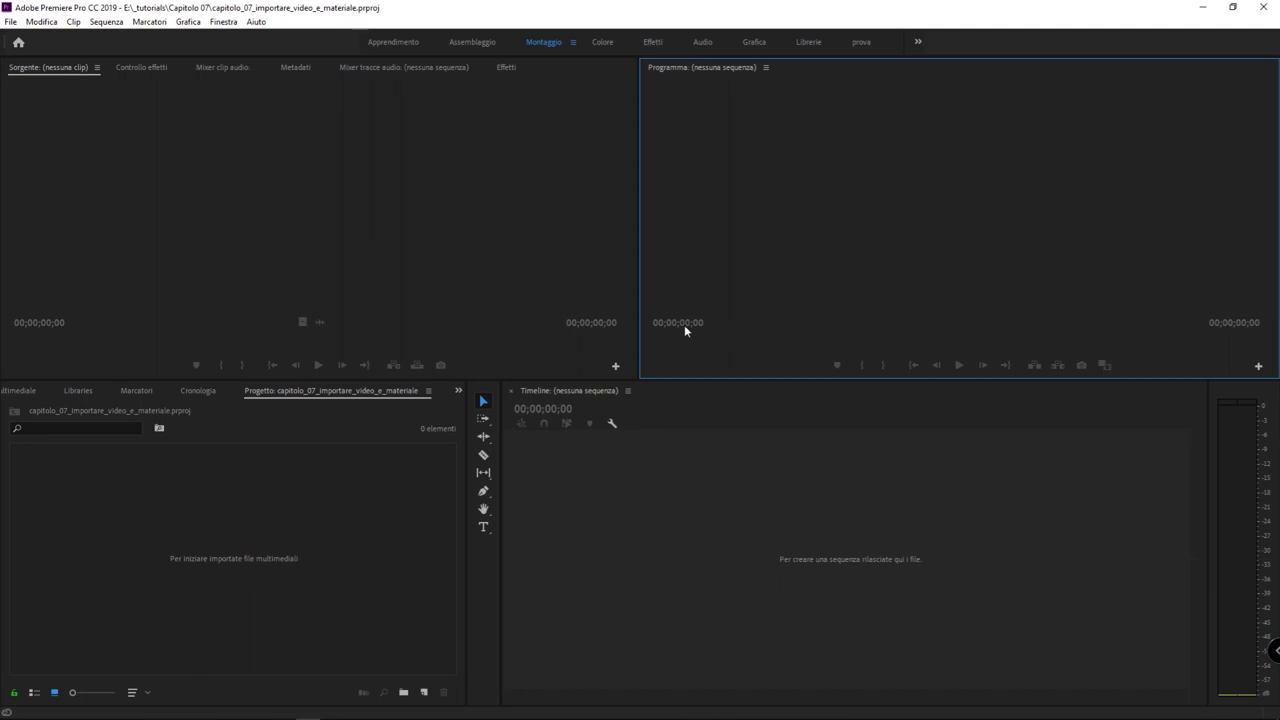
left_click(520, 301)
left_click(368, 425)
left_click(606, 477)
left_click(778, 284)
left_click(535, 271)
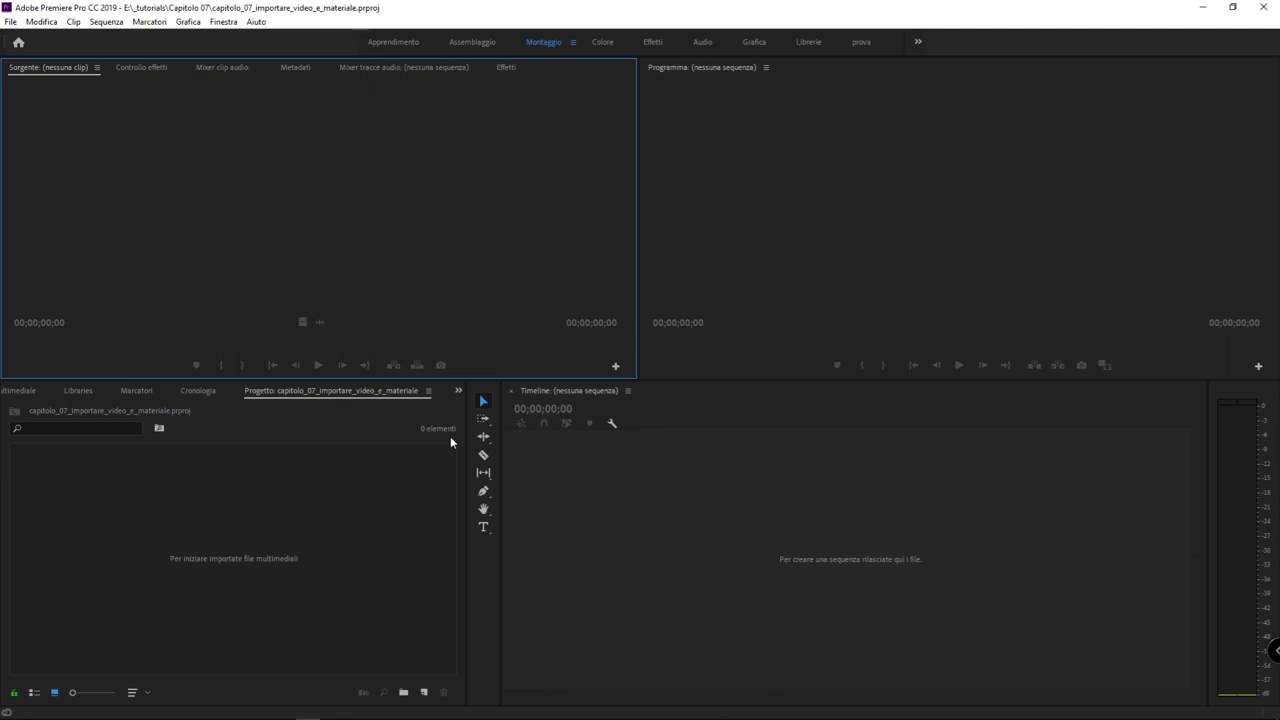
left_click(452, 434)
left_click(597, 448)
left_click(670, 370)
left_click(493, 257)
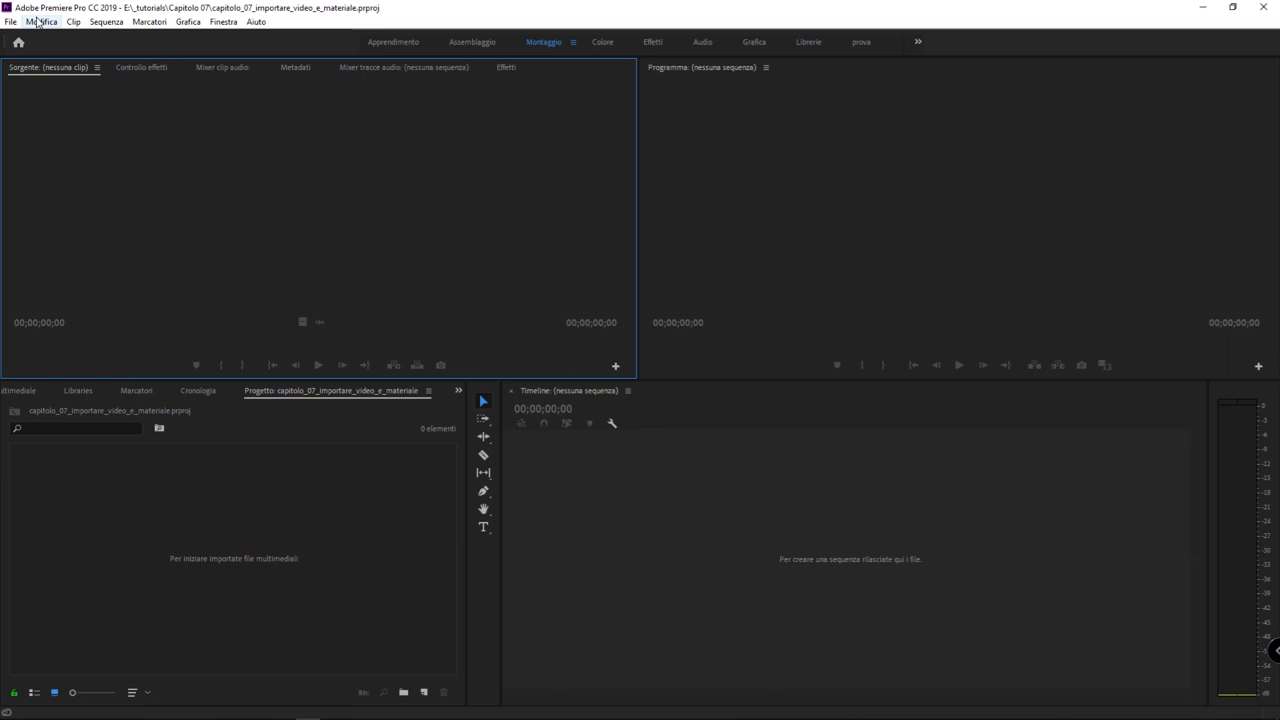
Step: Open the Generali page of Modifica > Preferenze
left_click(37, 22)
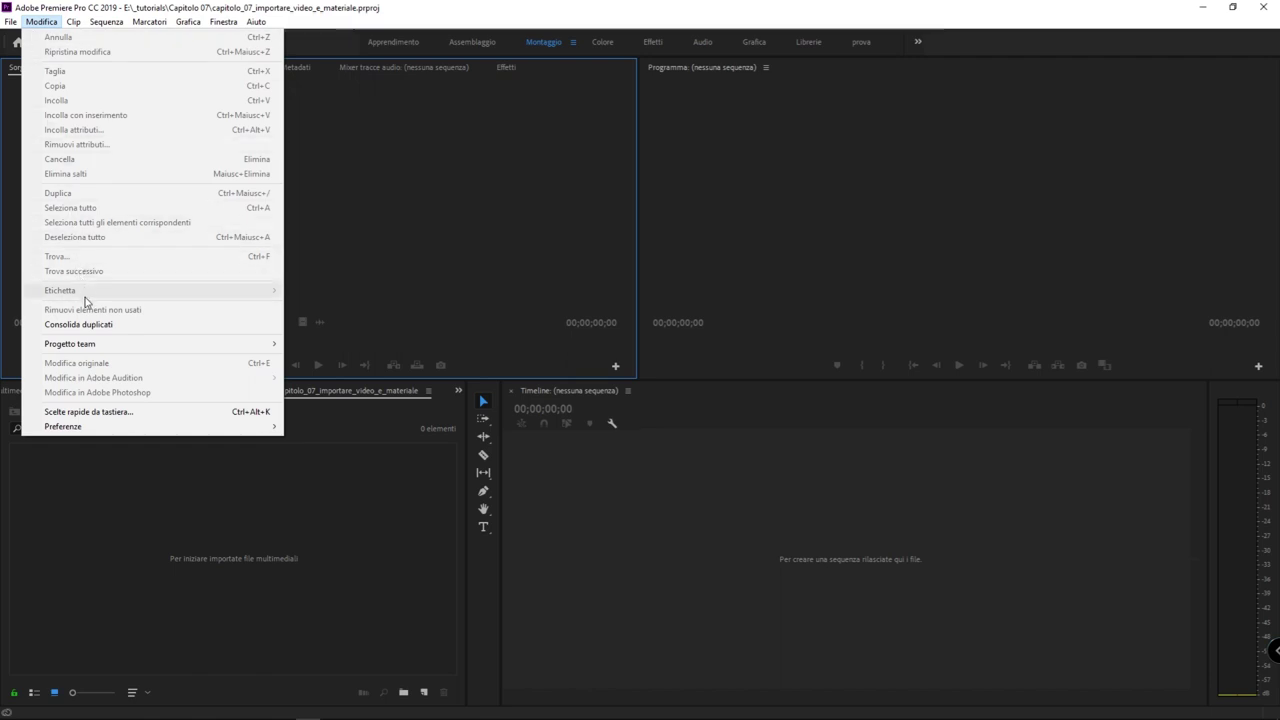
mouse_move(62, 428)
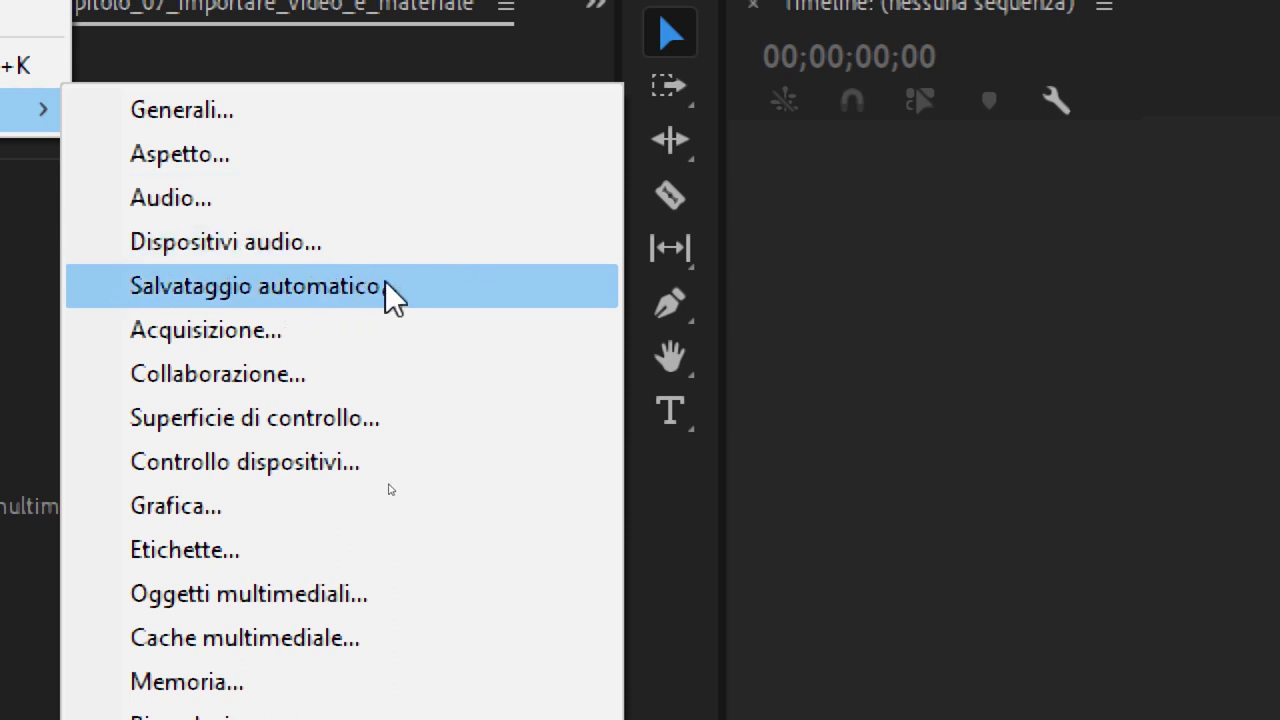
left_click(250, 110)
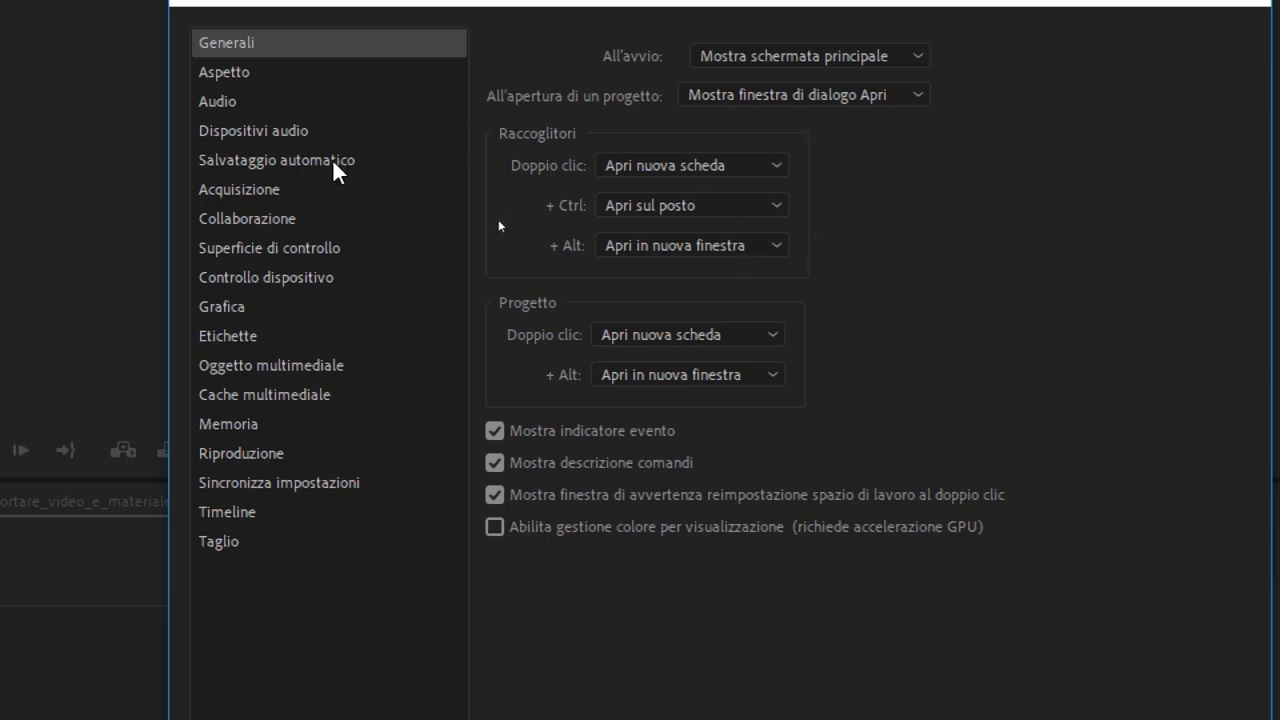
Step: Show the Salvataggio automatico page (every 15 minutes, up to 20 versions)
left_click(360, 170)
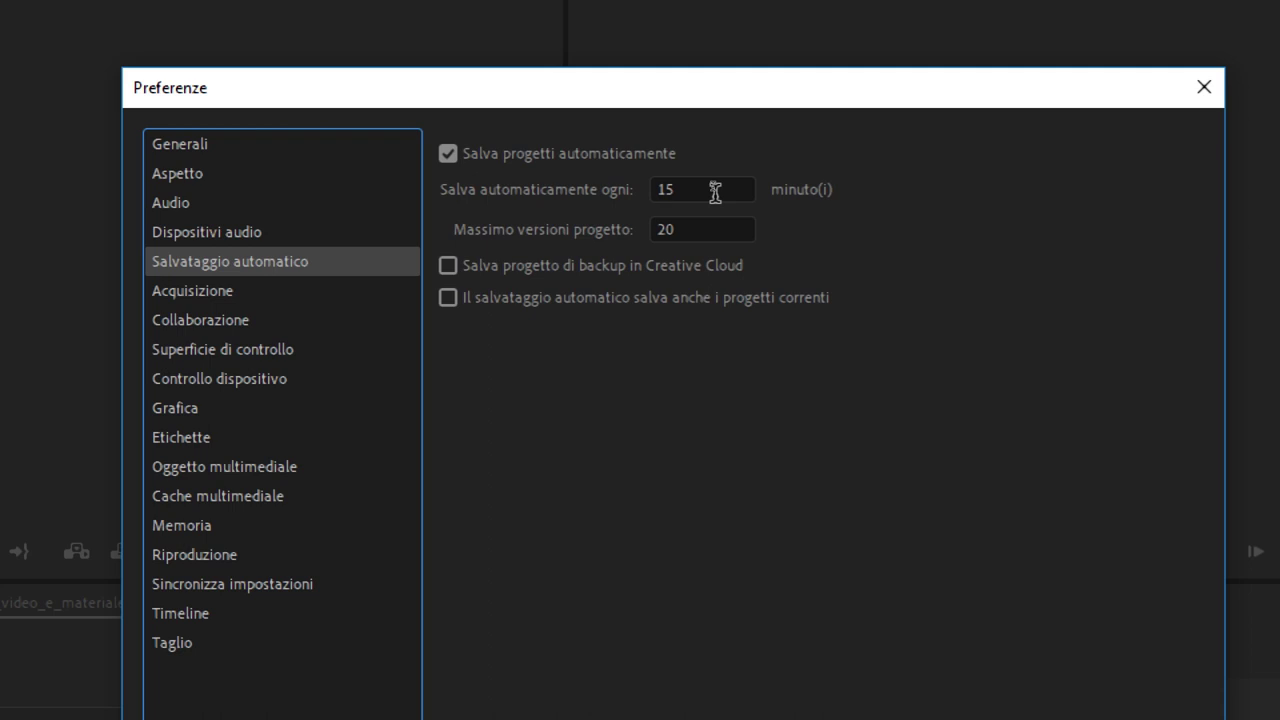
Step: Change the auto-save interval from 15 to 5 minutes
left_click_drag(712, 189, 591, 199)
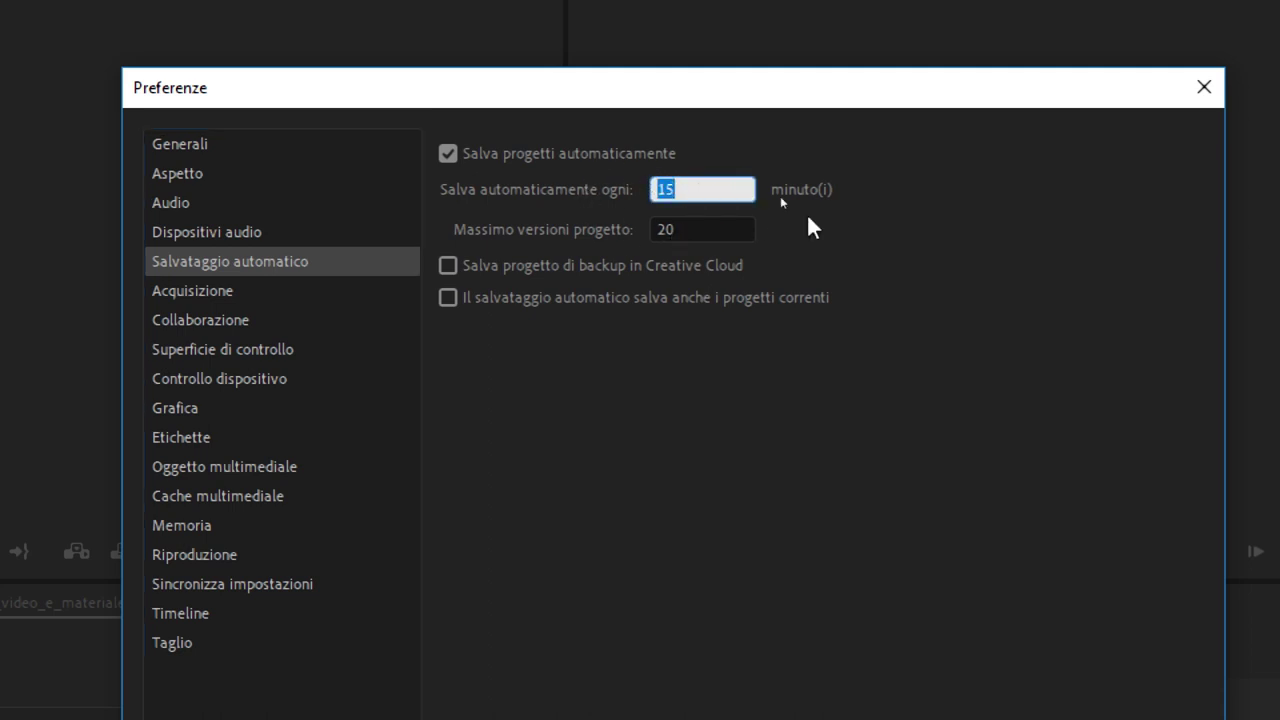
left_click(923, 194)
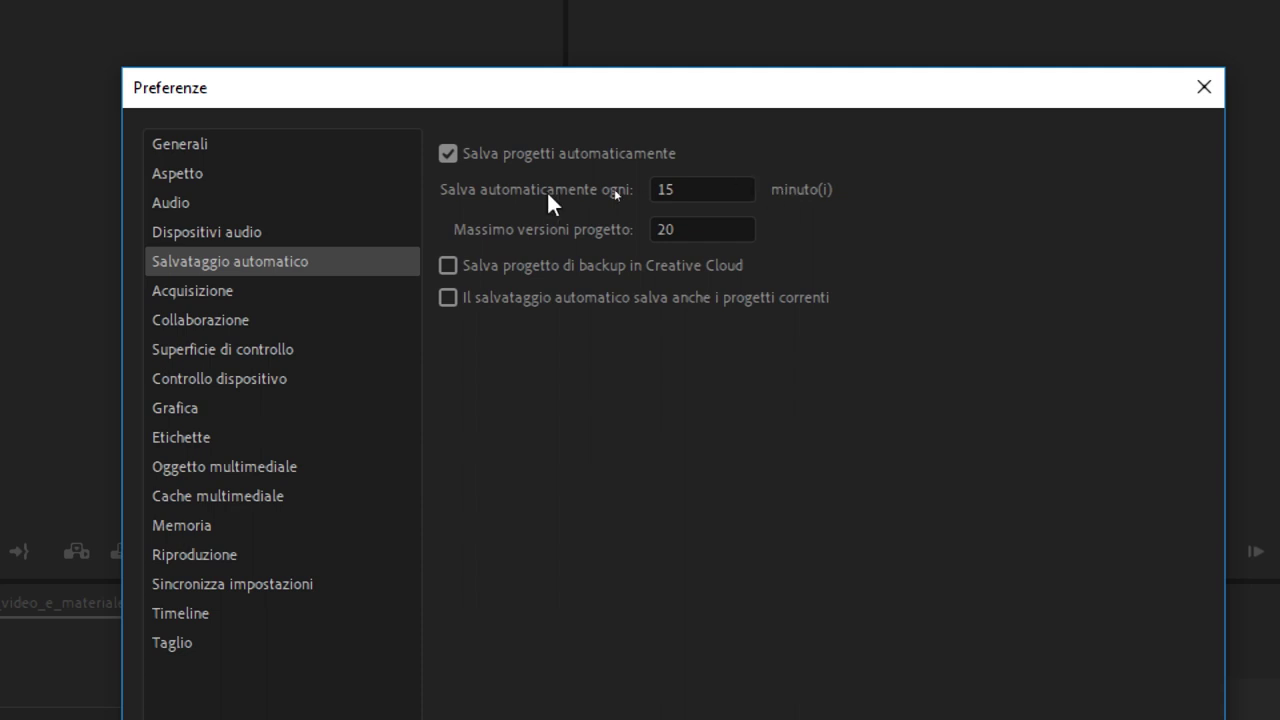
double_click(686, 188)
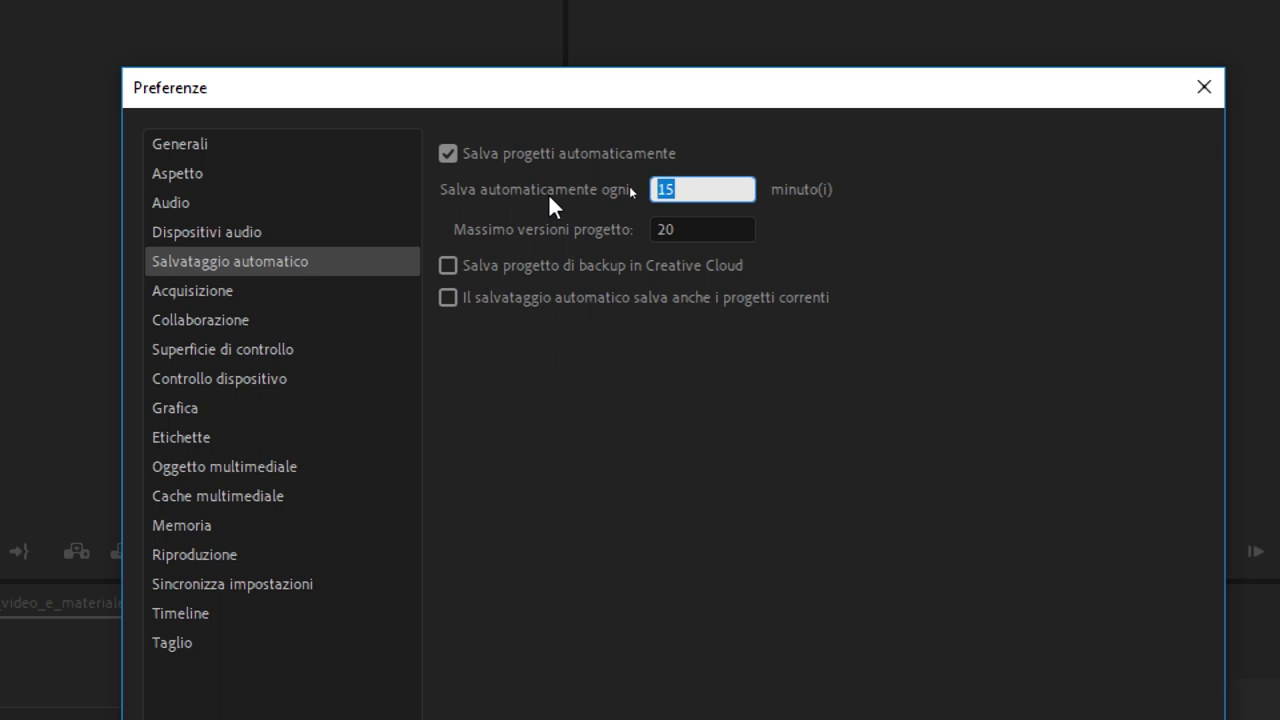
type("5")
left_click(476, 220)
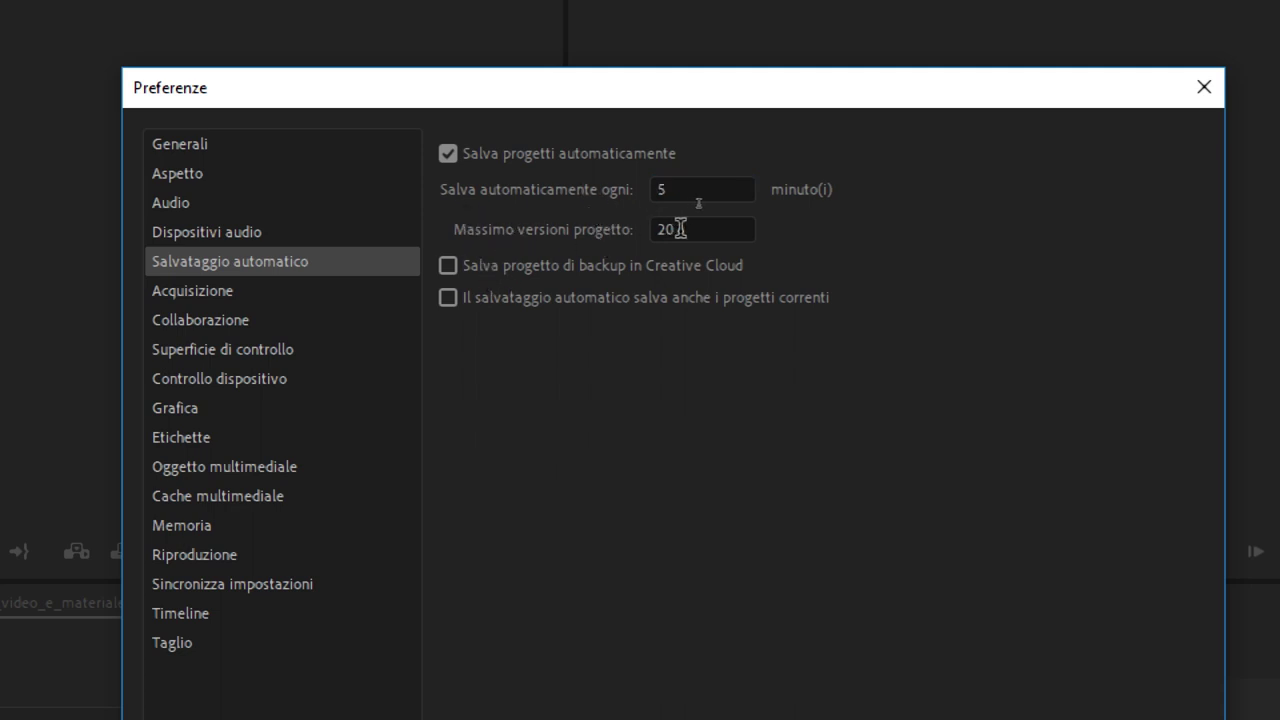
left_click(736, 229)
left_click(817, 222)
Step: Raise the maximum project versions from 20 to 50
left_click_drag(690, 232, 581, 239)
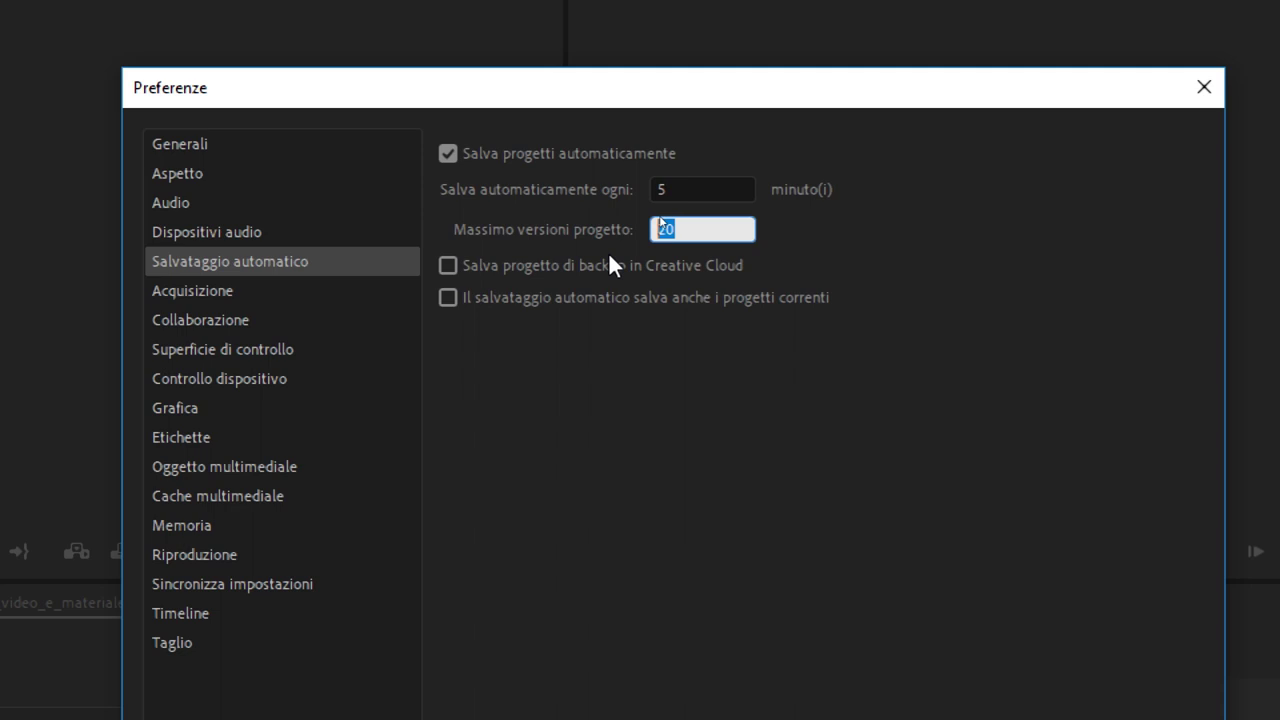
type("50")
key("Tab")
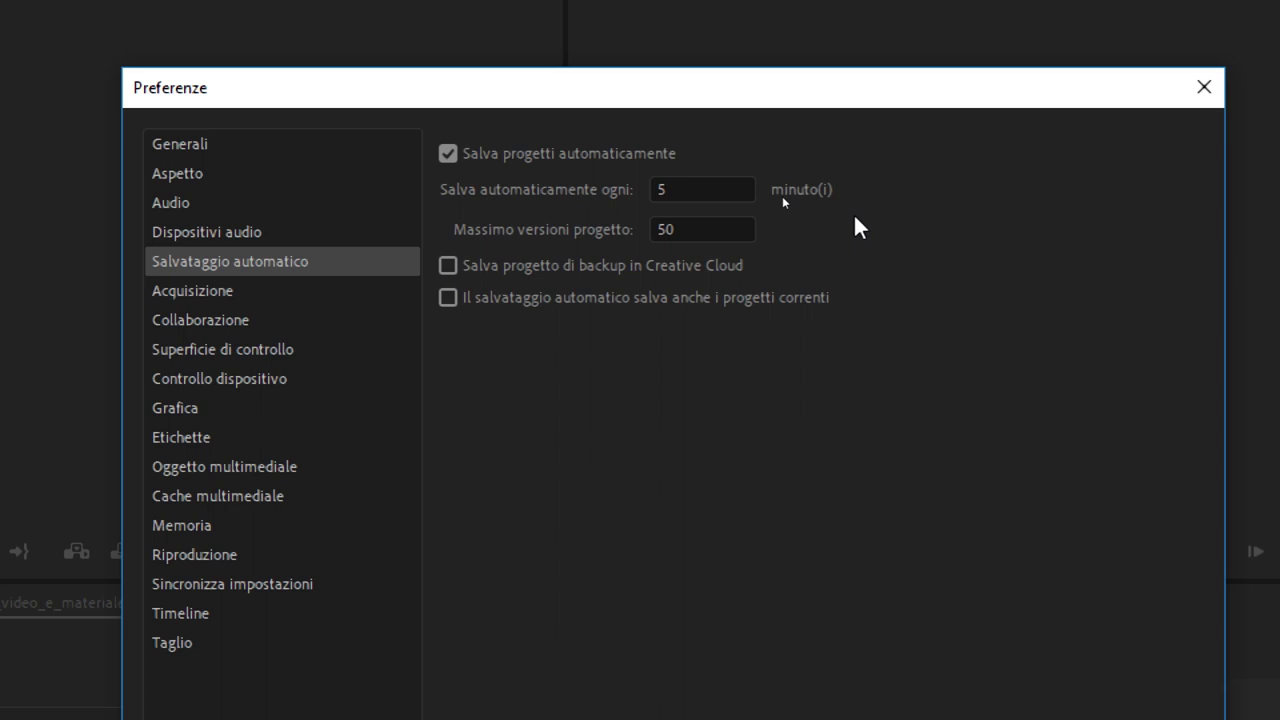
left_click(690, 228)
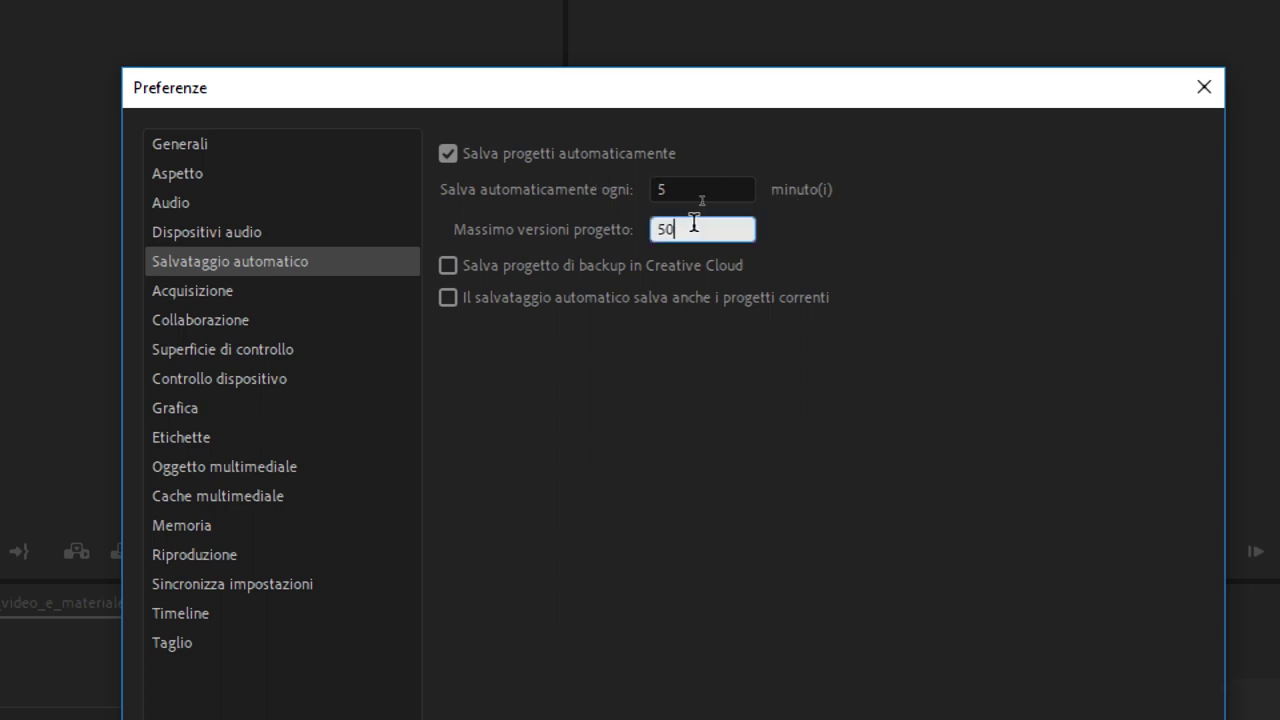
left_click(868, 228)
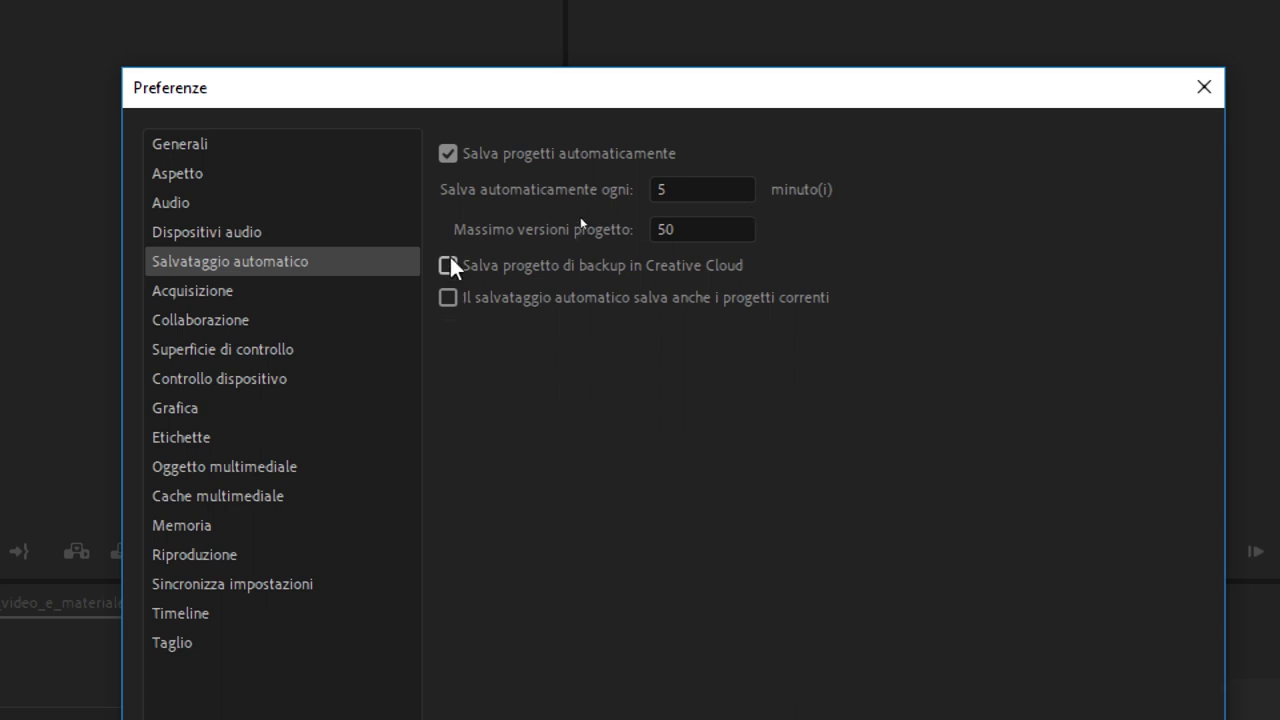
Step: Turn on Save Backup Project to Creative Cloud
left_click(694, 267)
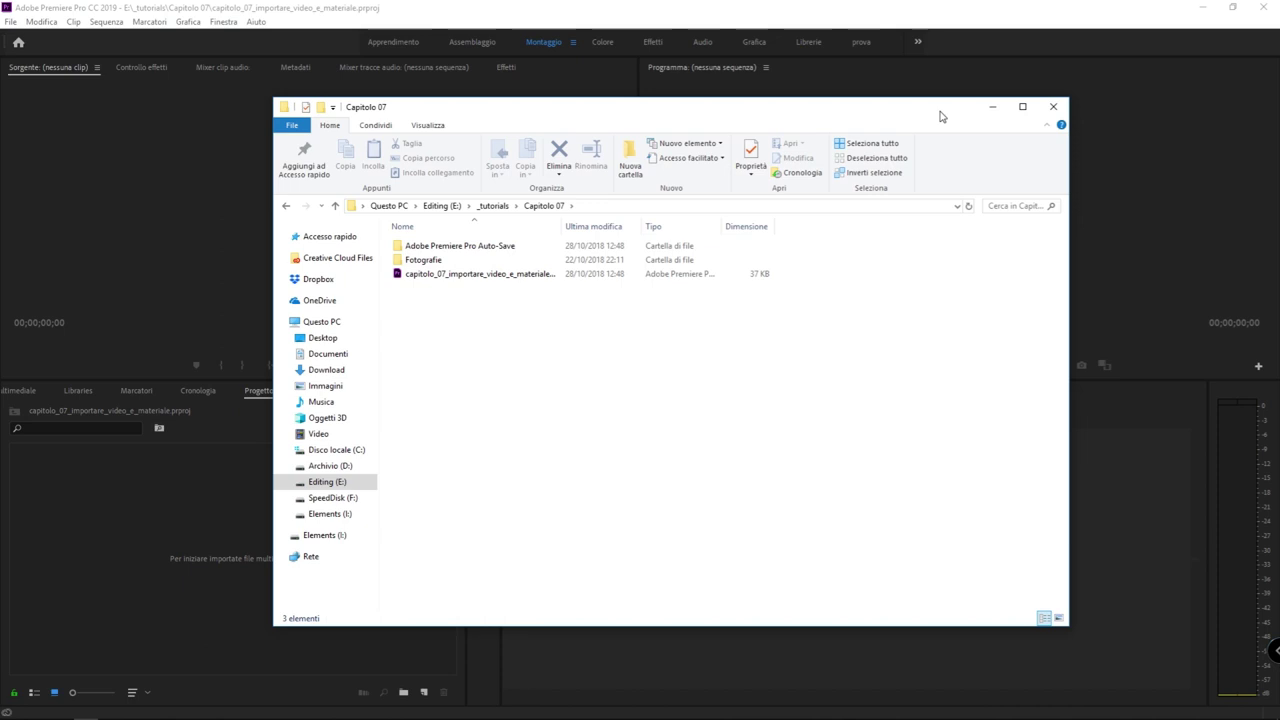
left_click_drag(897, 113, 974, 64)
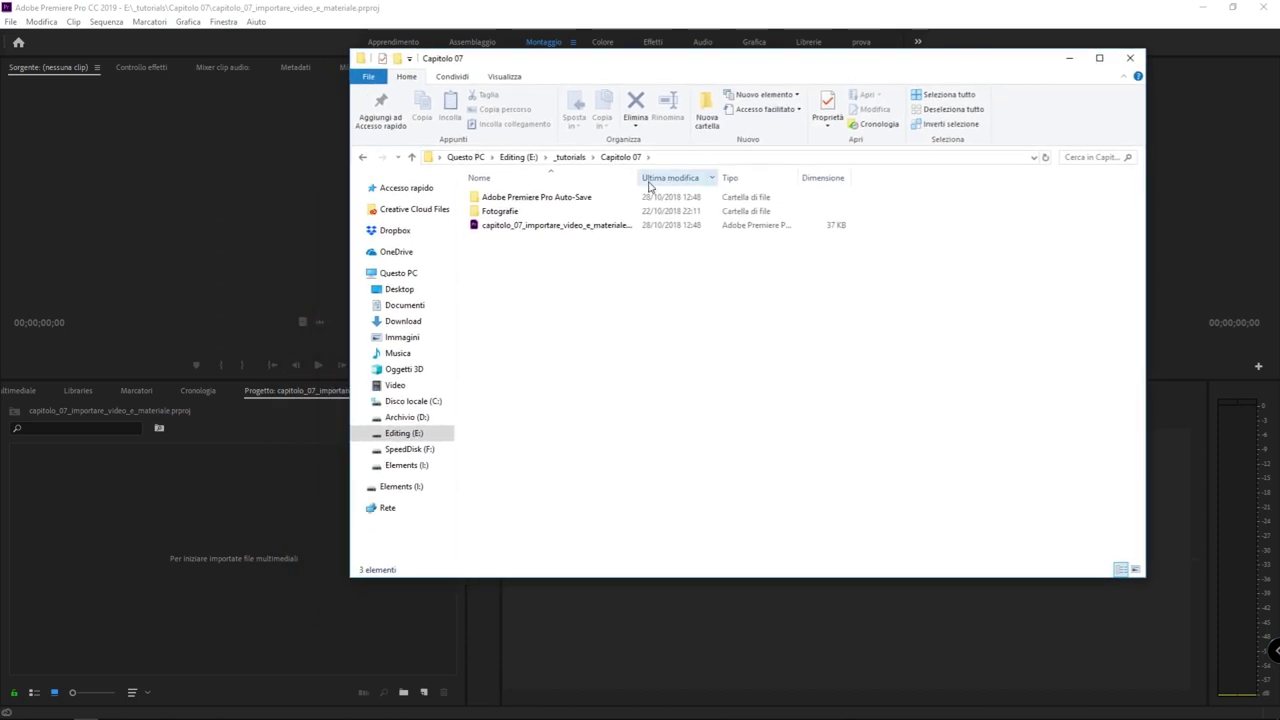
mouse_move(497, 228)
left_mouse_down()
mouse_move(637, 182)
mouse_move(681, 182)
left_mouse_up()
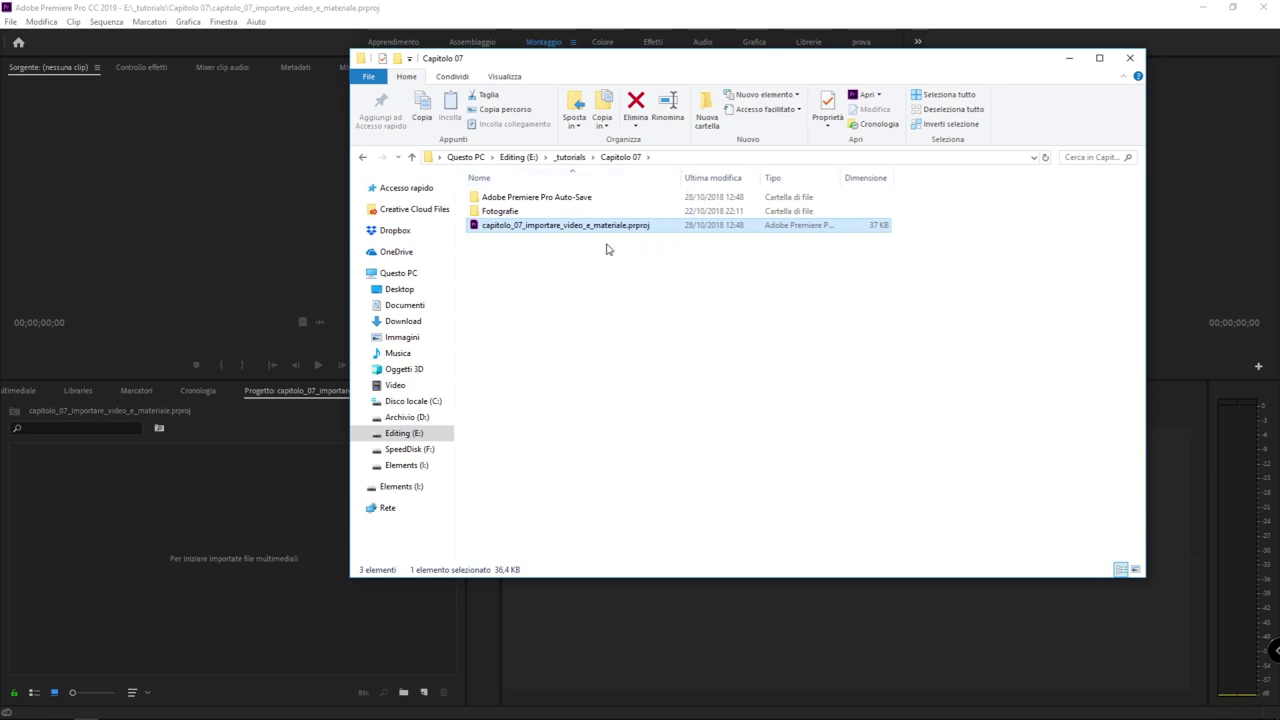
left_click(631, 199)
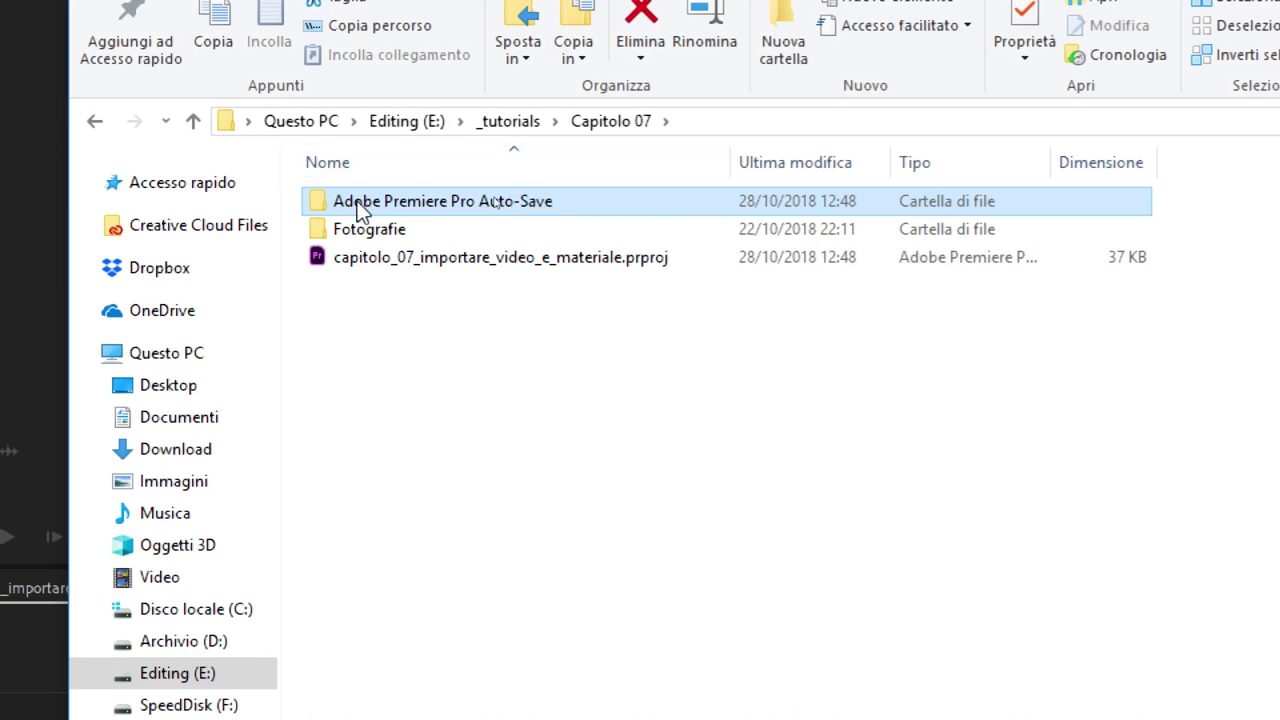
mouse_move(359, 206)
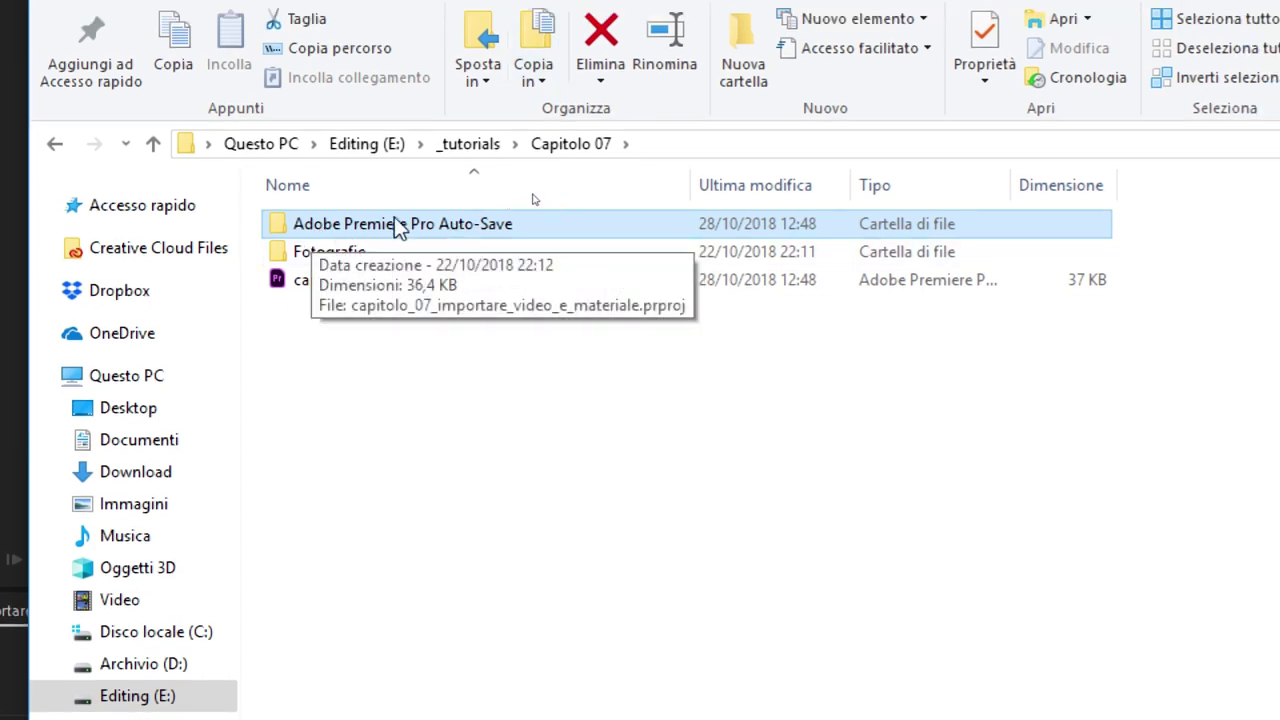
Step: Open the Adobe Premiere Pro Auto-Save folder and widen the Name column
double_click(588, 224)
left_click_drag(605, 175, 690, 175)
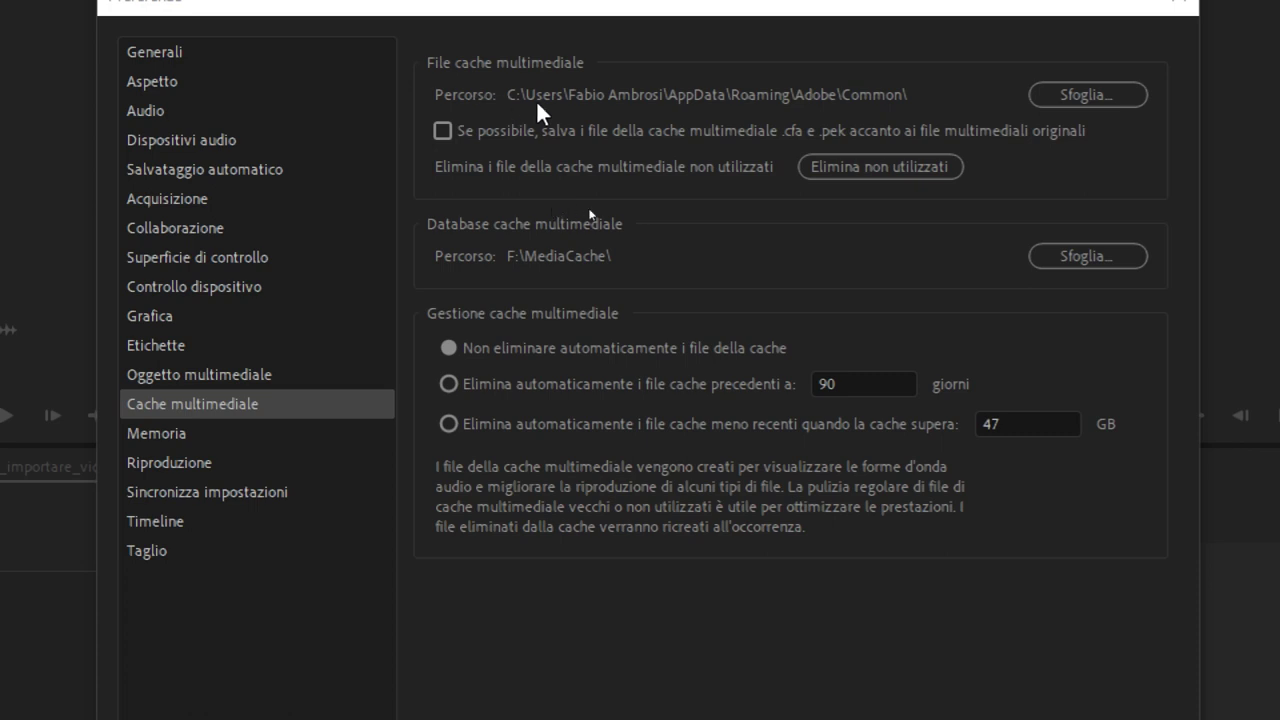
Step: Pick the MediaCache folder on SpeedDisk (F:) as the media cache location
left_click(1085, 95)
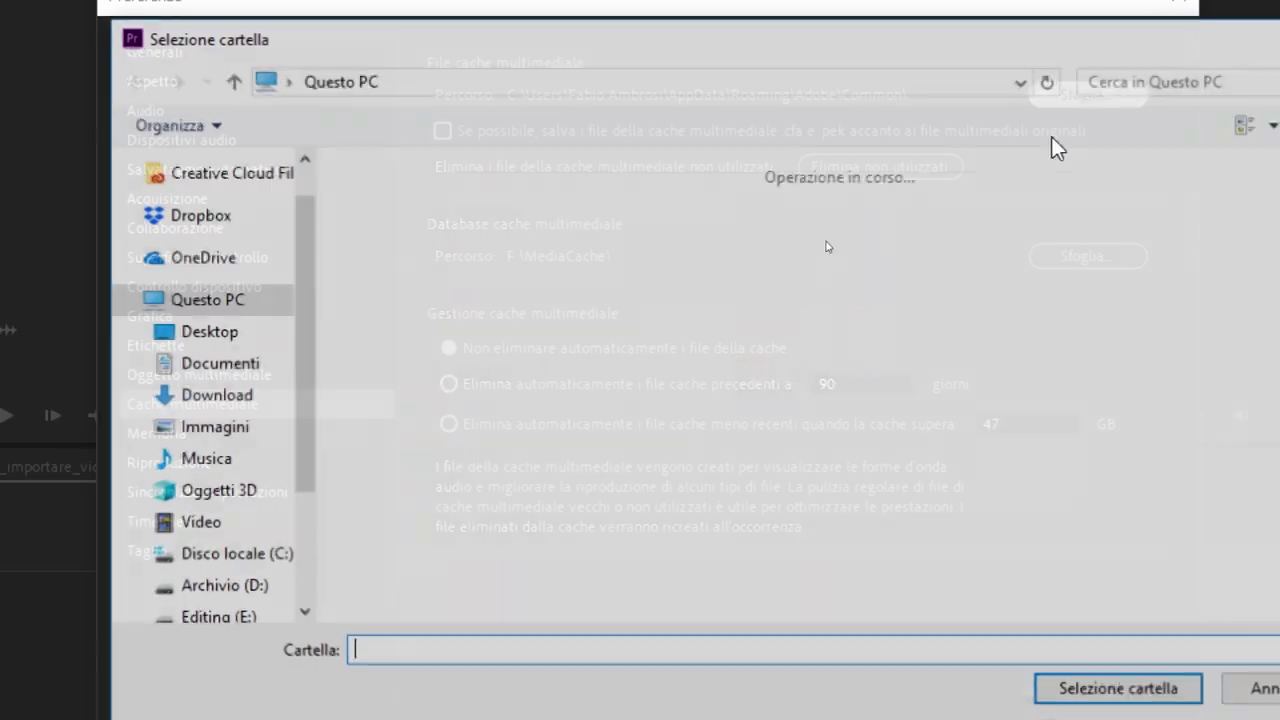
scroll(265, 565, "down", 2)
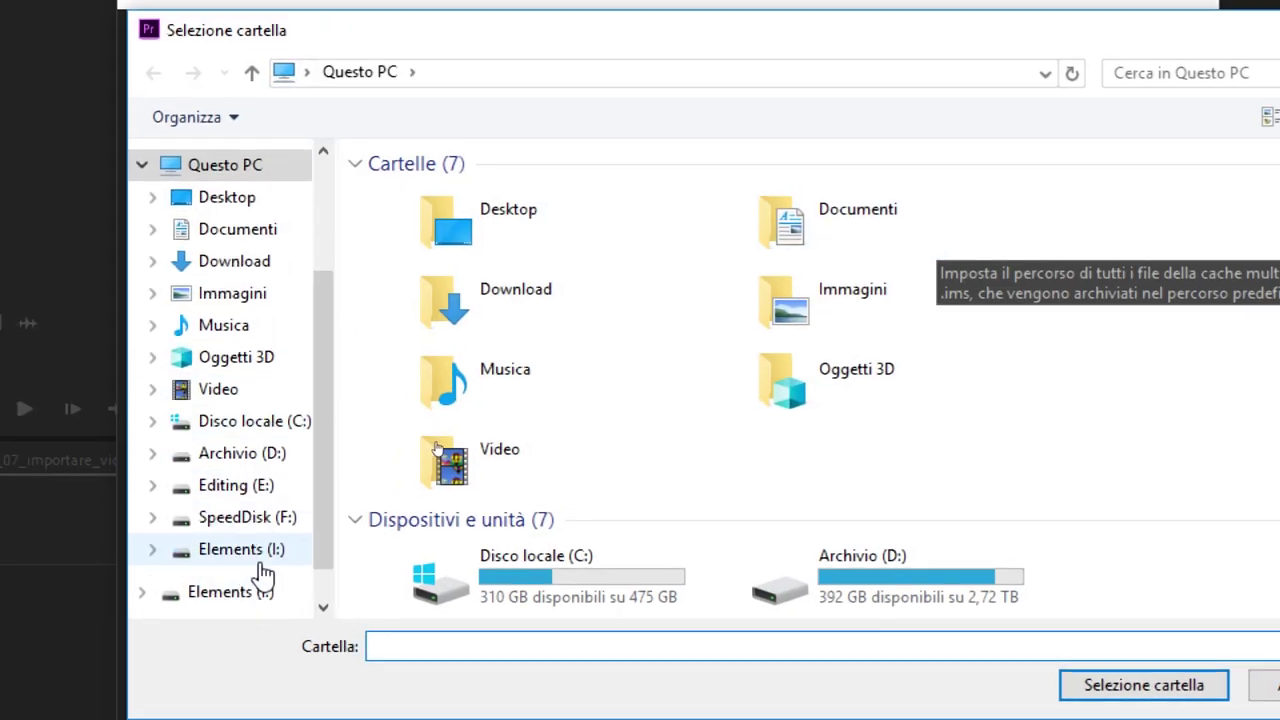
left_click(265, 520)
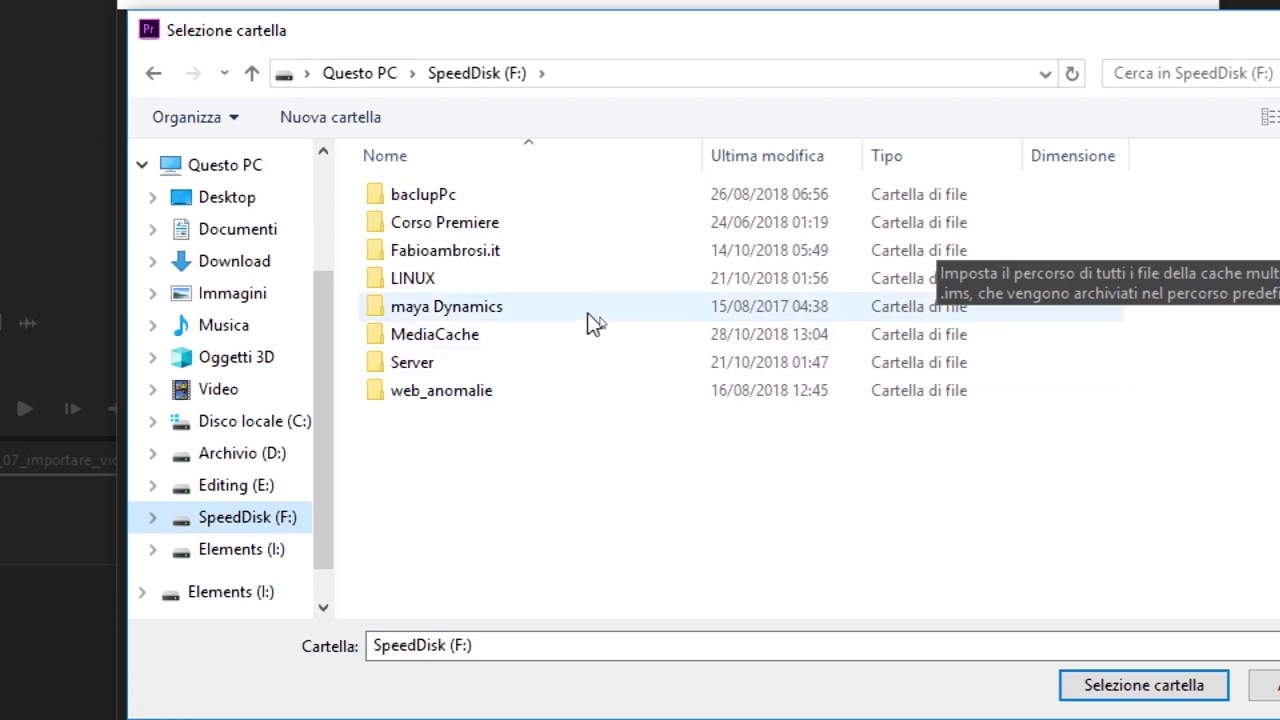
double_click(478, 334)
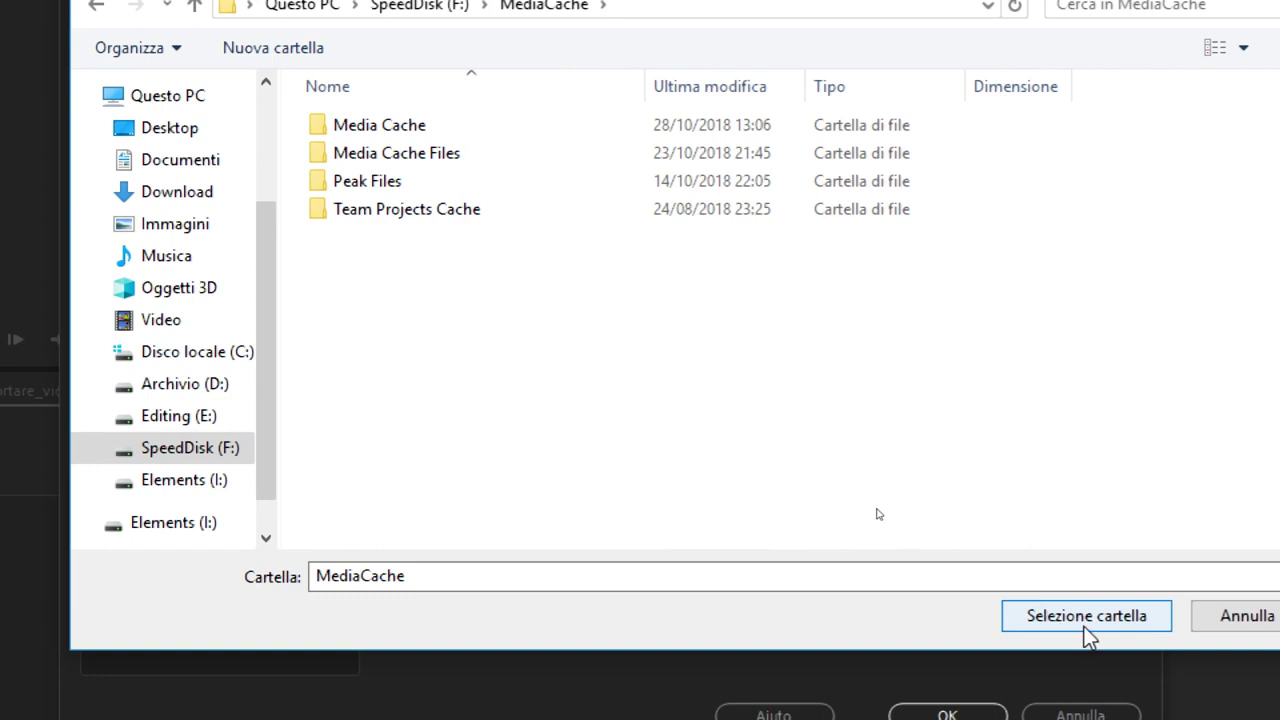
left_click(1126, 618)
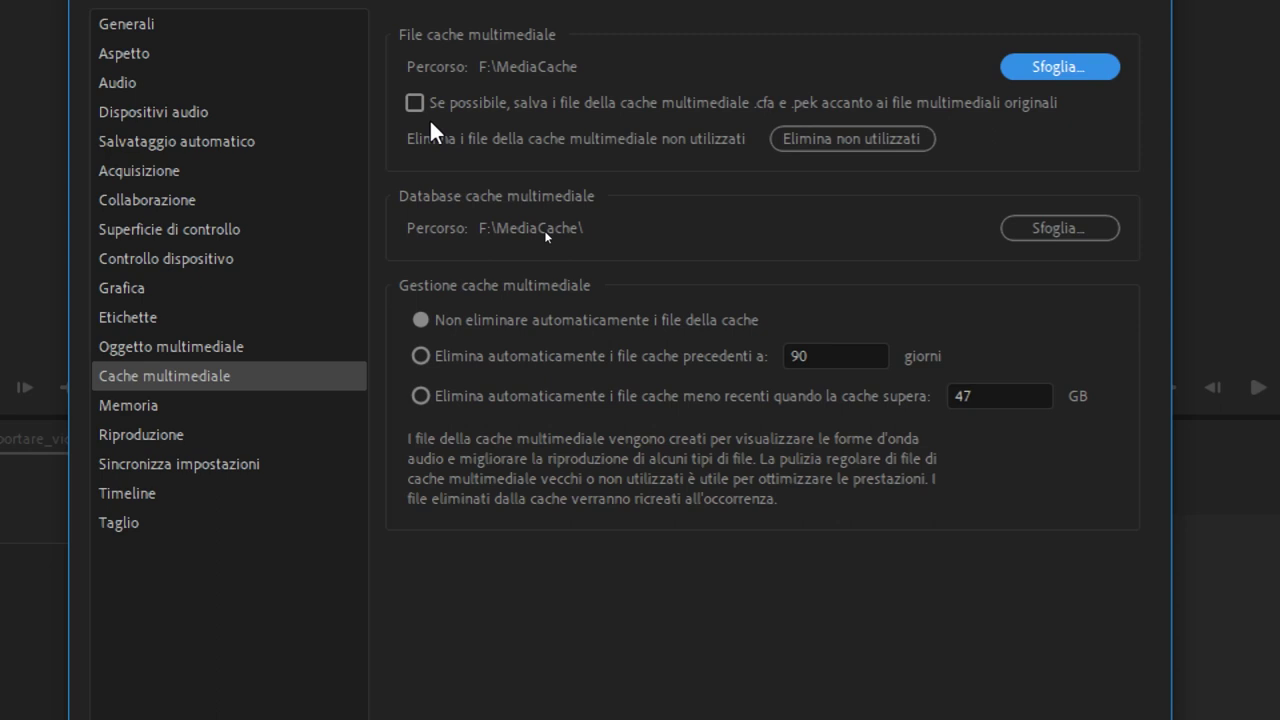
Step: Review the new F:\MediaCache path on the Cache multimediale page
mouse_move(416, 108)
Step: Try automatic deletion of cache files older than 90 days
left_click(436, 360)
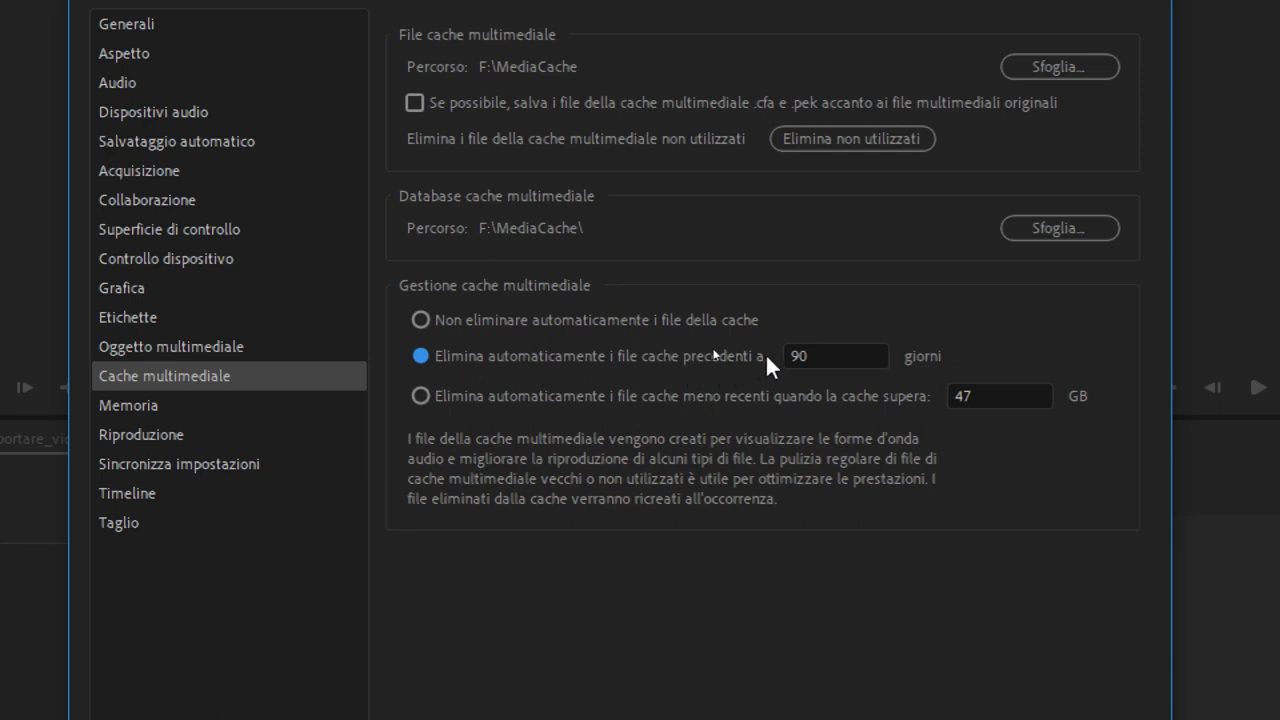
left_click(800, 356)
left_click(872, 354)
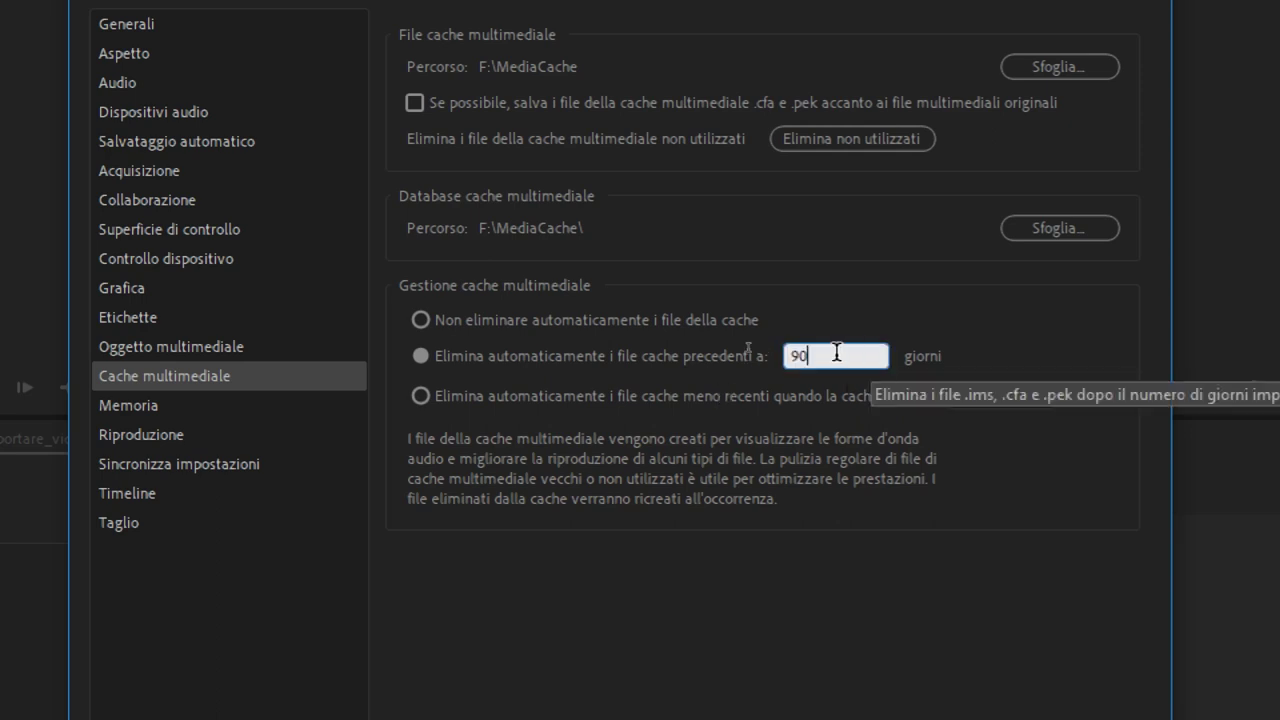
left_click(808, 352)
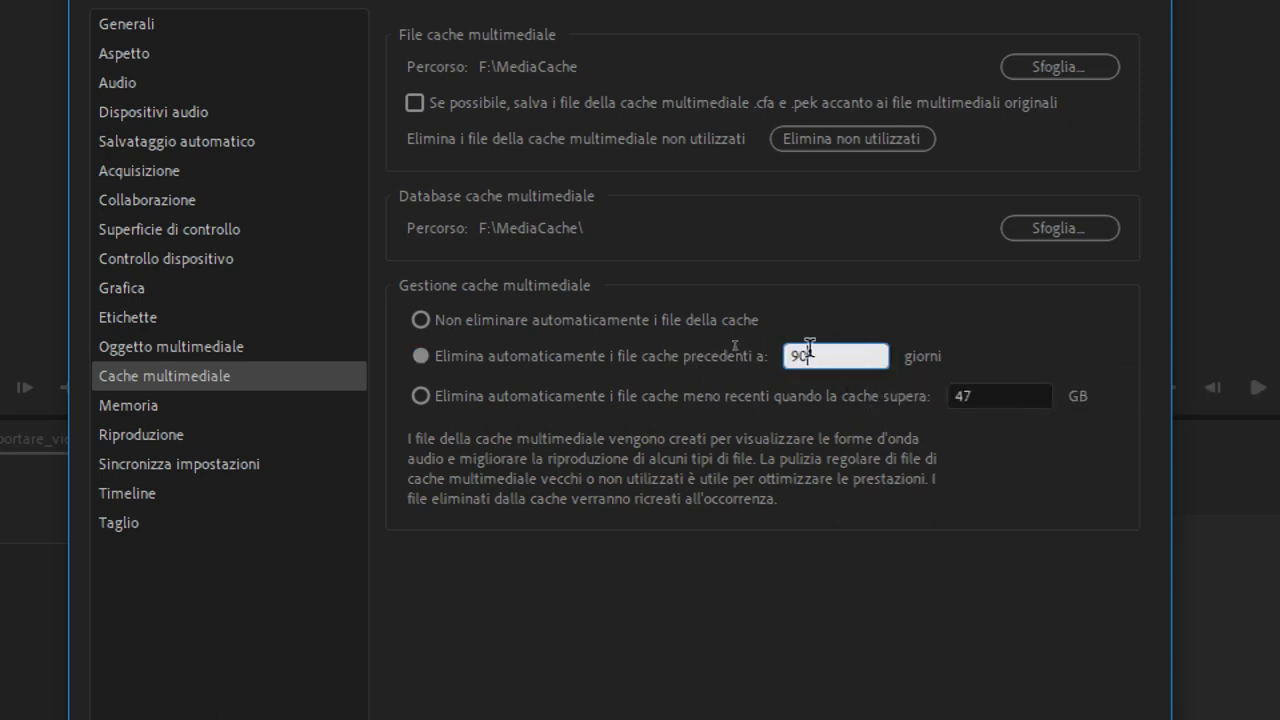
left_click(747, 355)
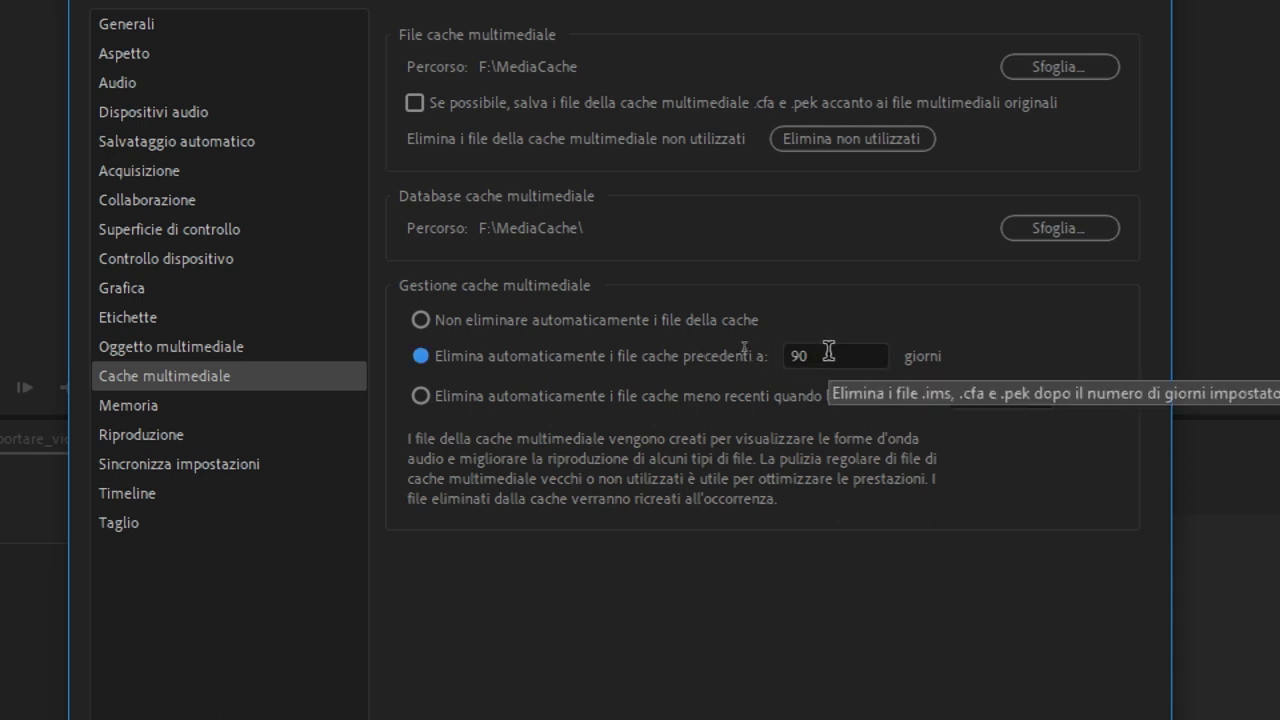
Step: Switch to deleting the oldest cache files once the cache exceeds 47 GB
left_click(420, 397)
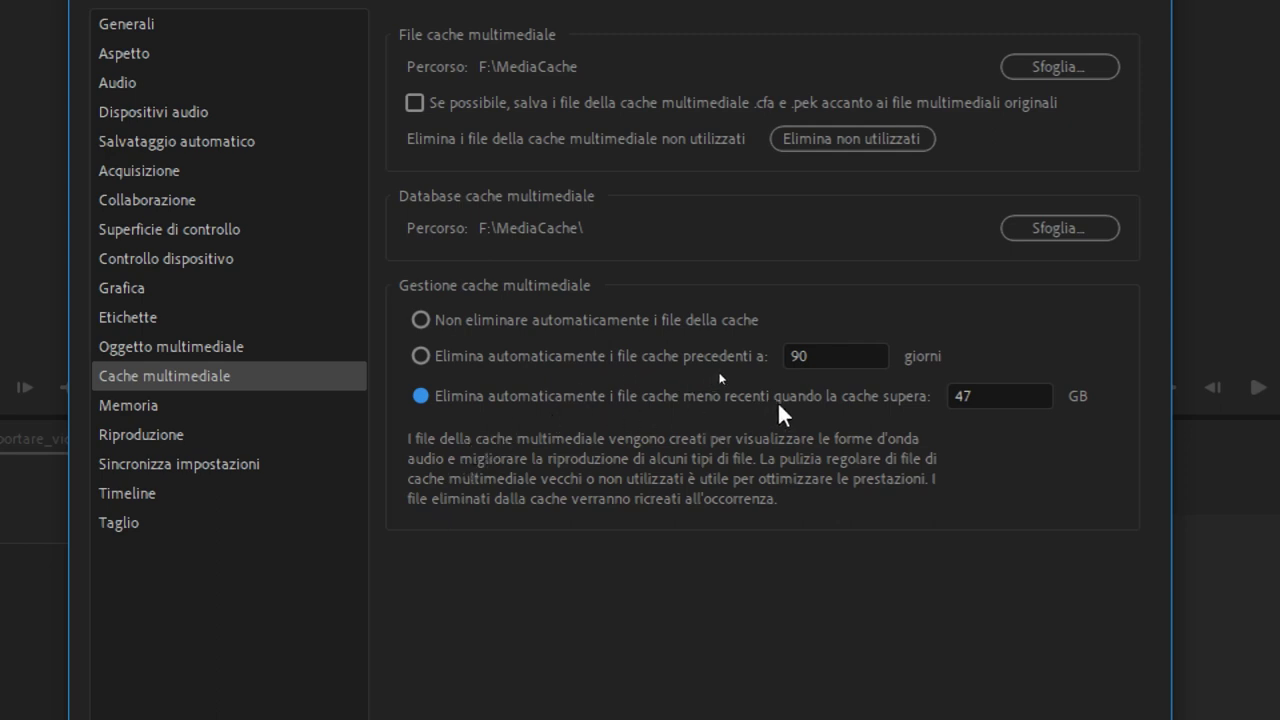
left_click(1037, 390)
left_click(936, 265)
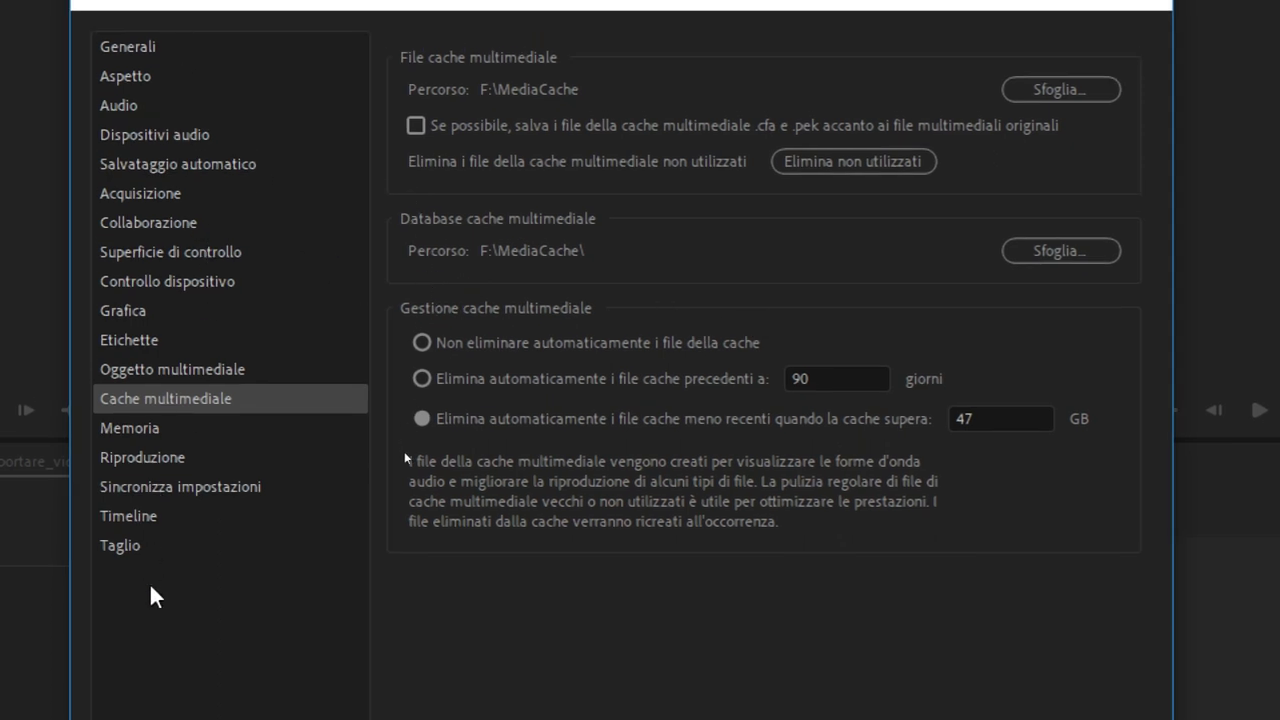
Step: Show the Sincronizza impostazioni preferences page
left_click(208, 486)
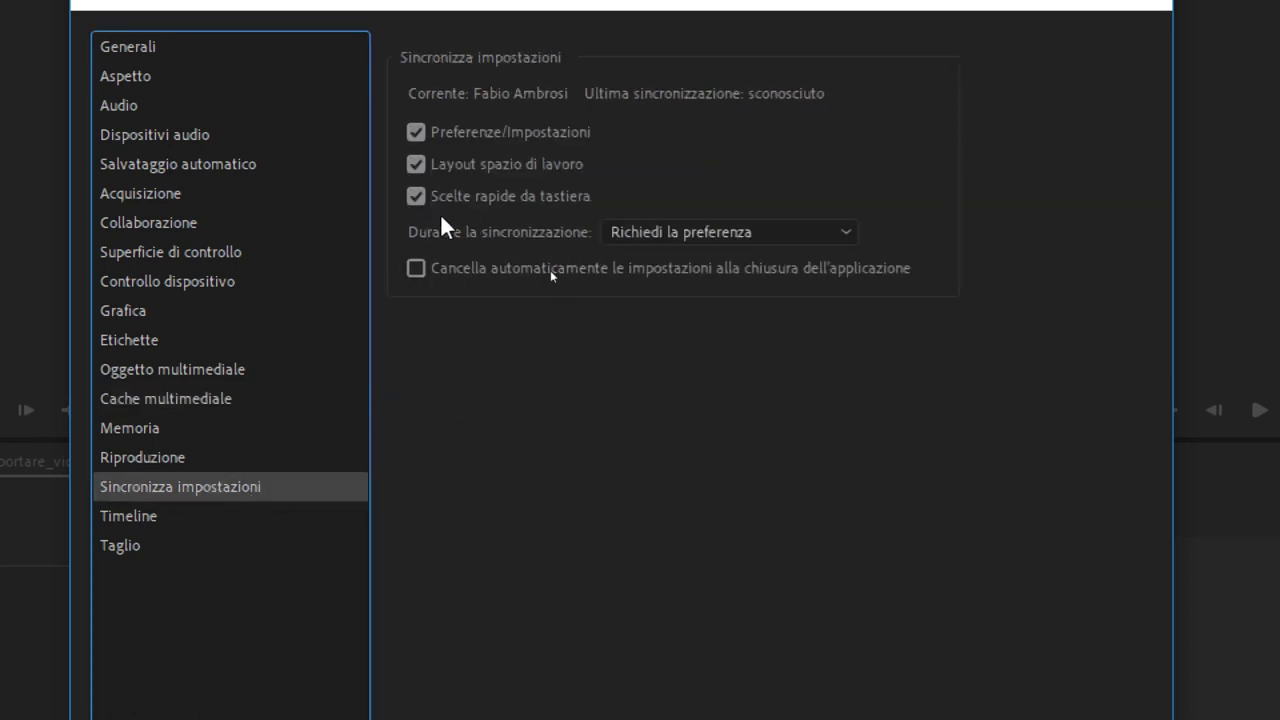